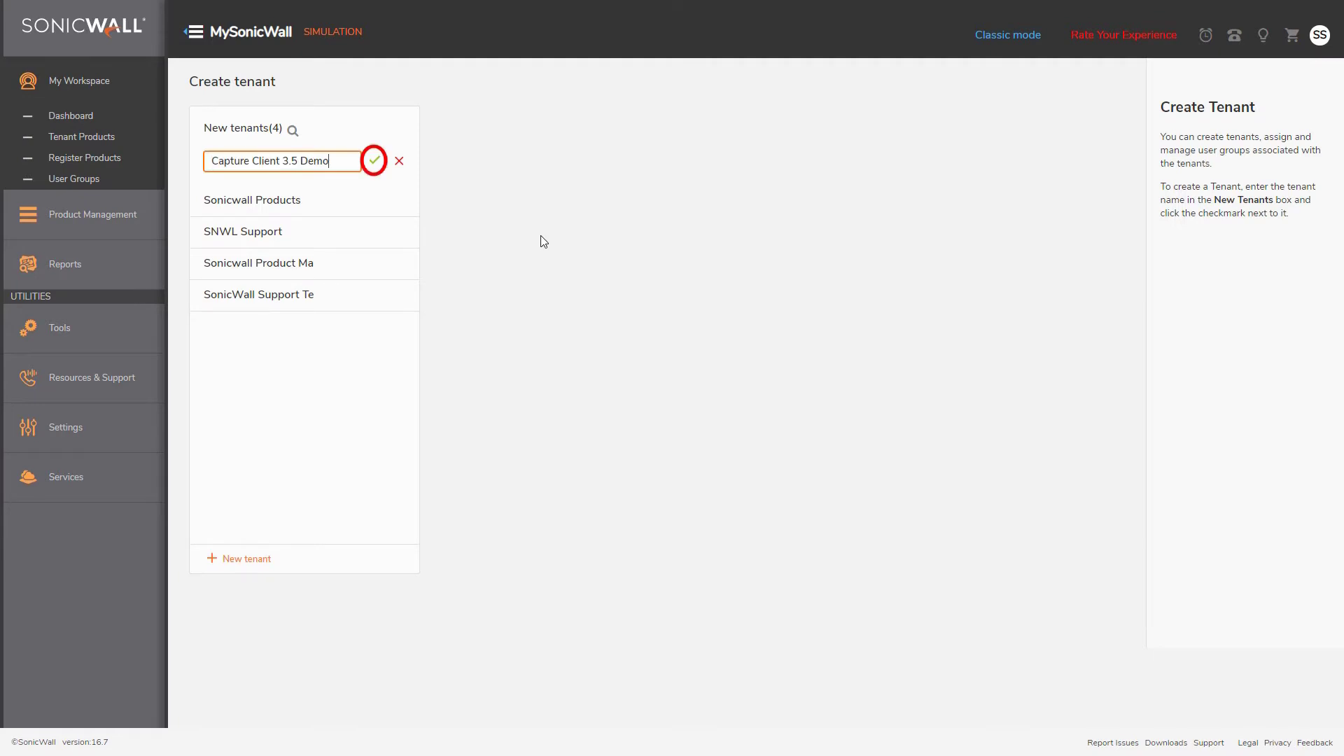
Create the 'Capture Client 3.5 Demo' tenant with the Sonicwall 3.5 Demo user group assigned
{"action": "left_click", "coordinate": [375, 163]}
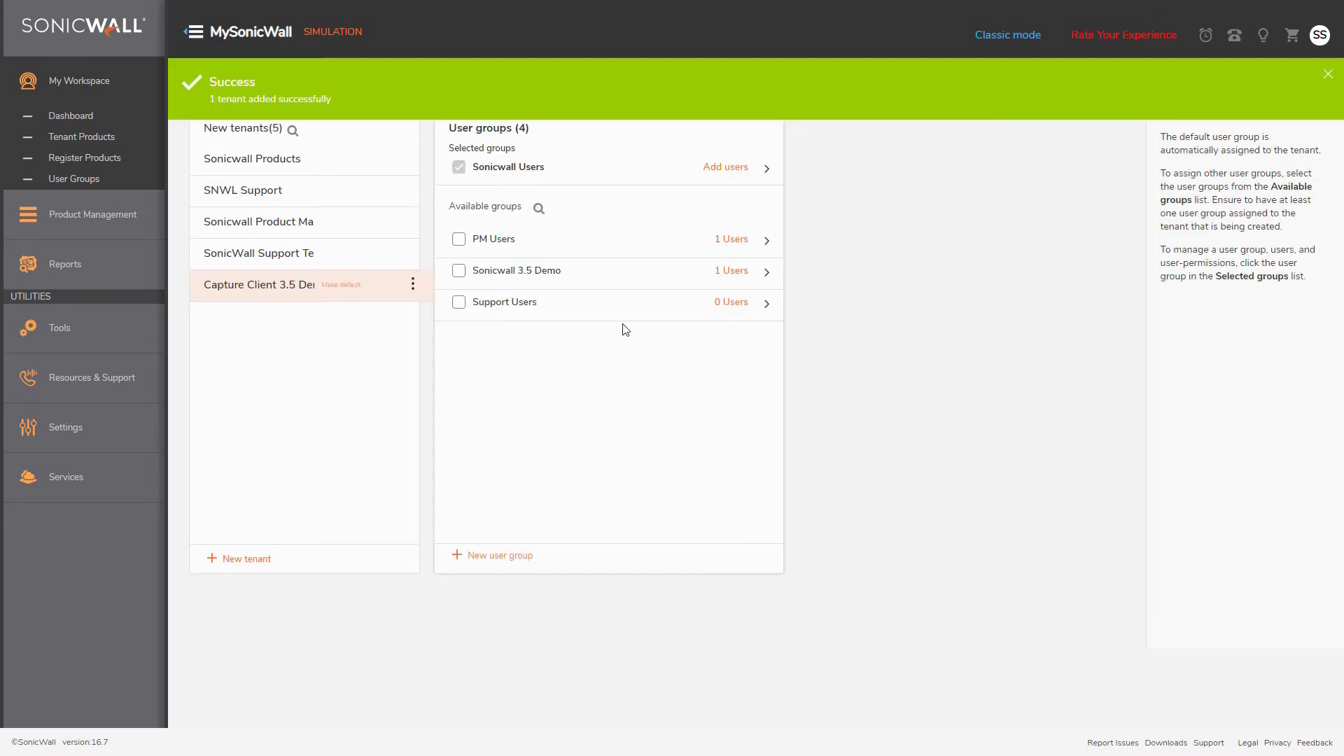
{"action": "left_click", "coordinate": [731, 275]}
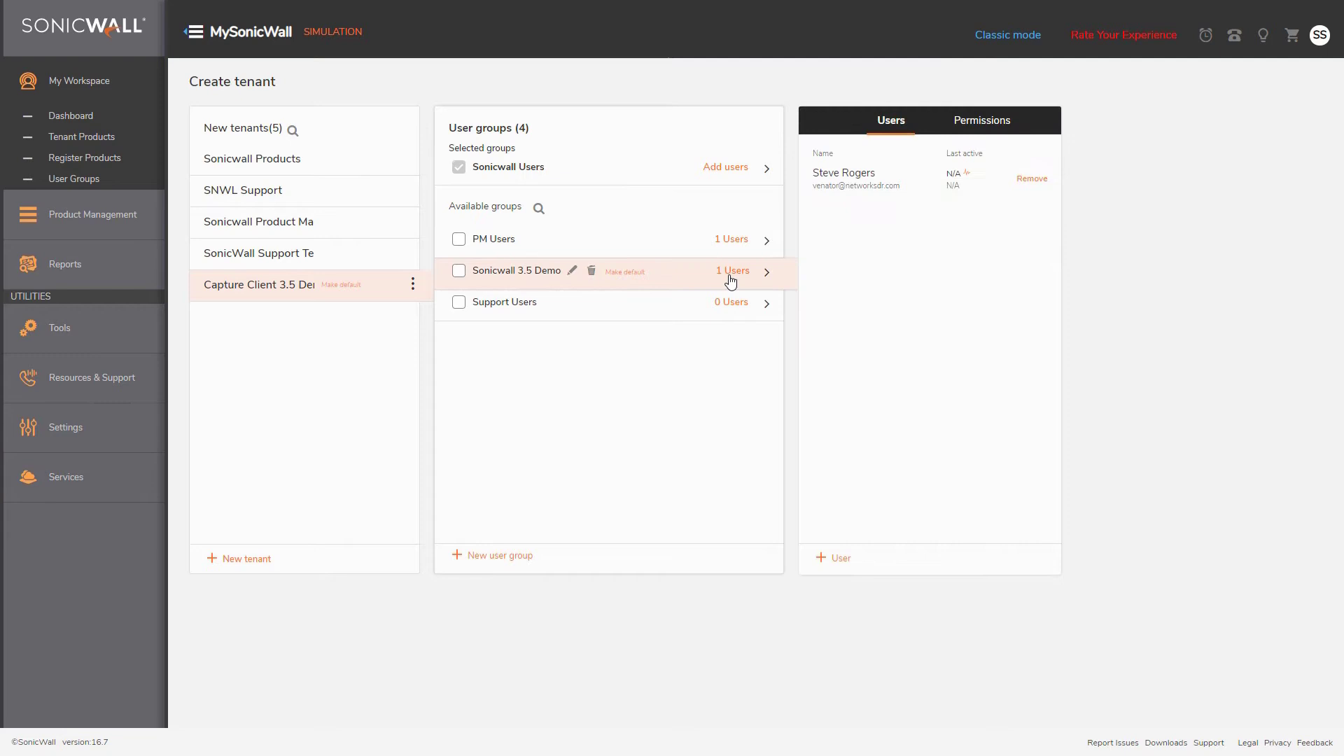
{"action": "left_click", "coordinate": [459, 271]}
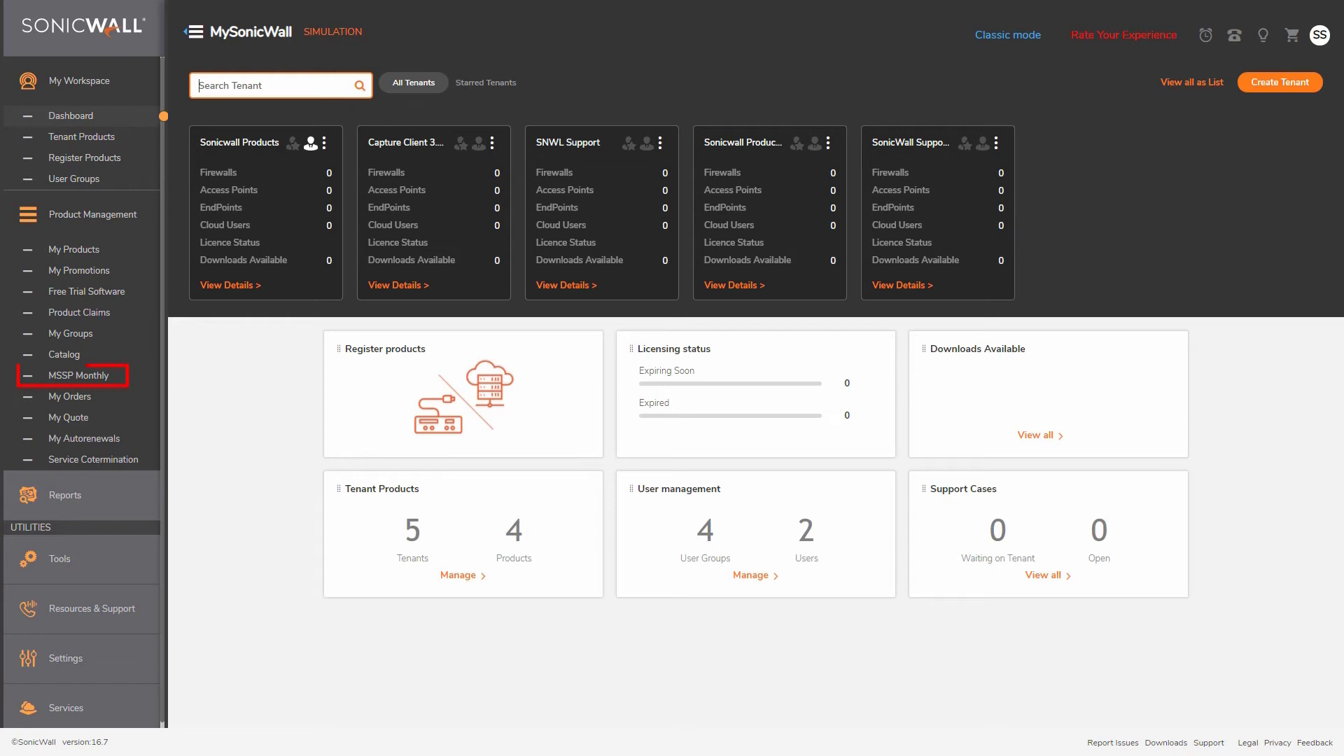
Start a new Capture Client instance from MSSP Monthly product management
{"action": "left_click", "coordinate": [105, 379]}
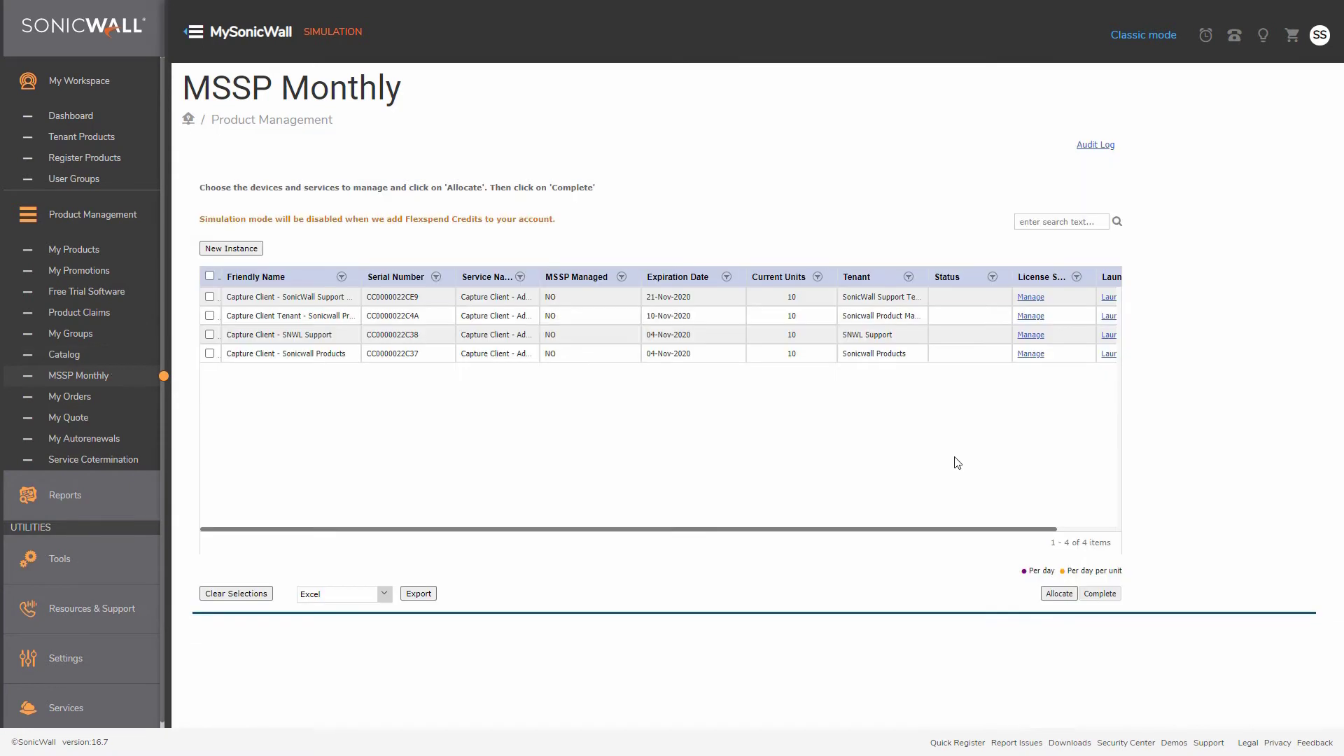
{"action": "left_click", "coordinate": [228, 248]}
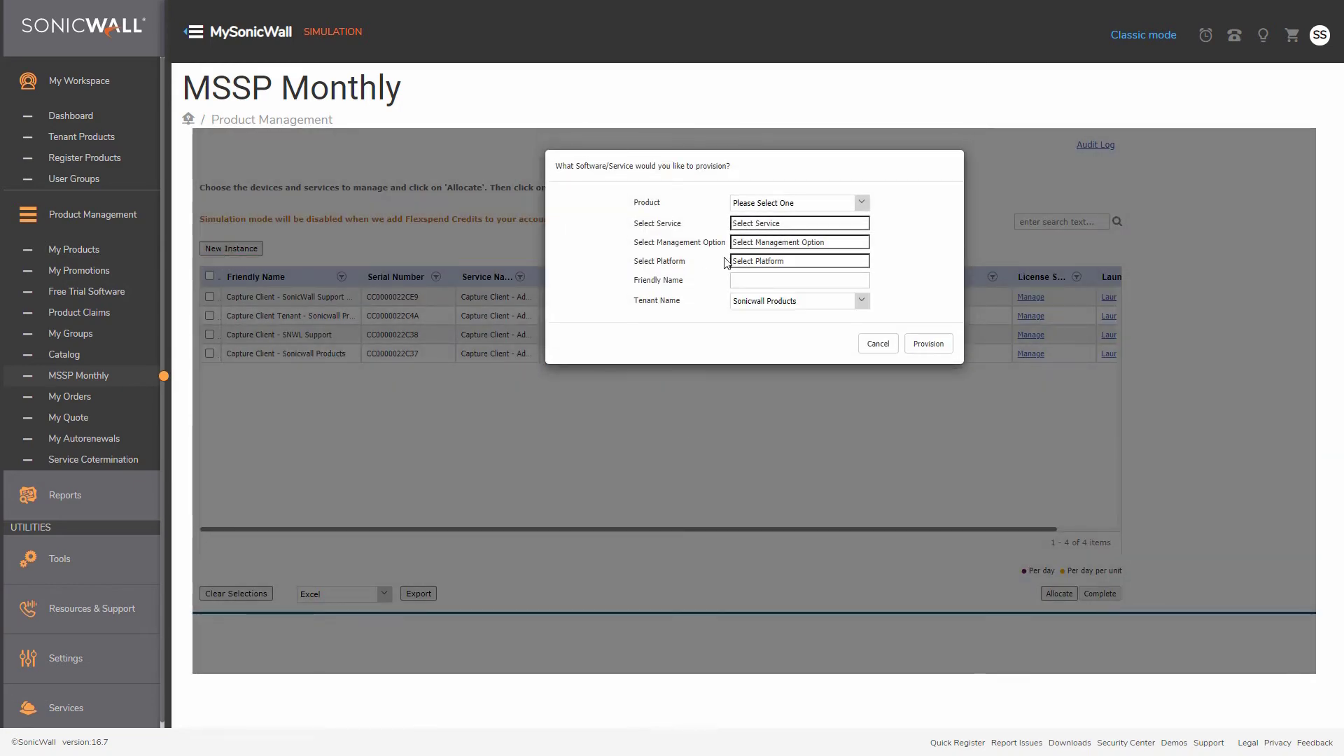
{"action": "left_click", "coordinate": [937, 357]}
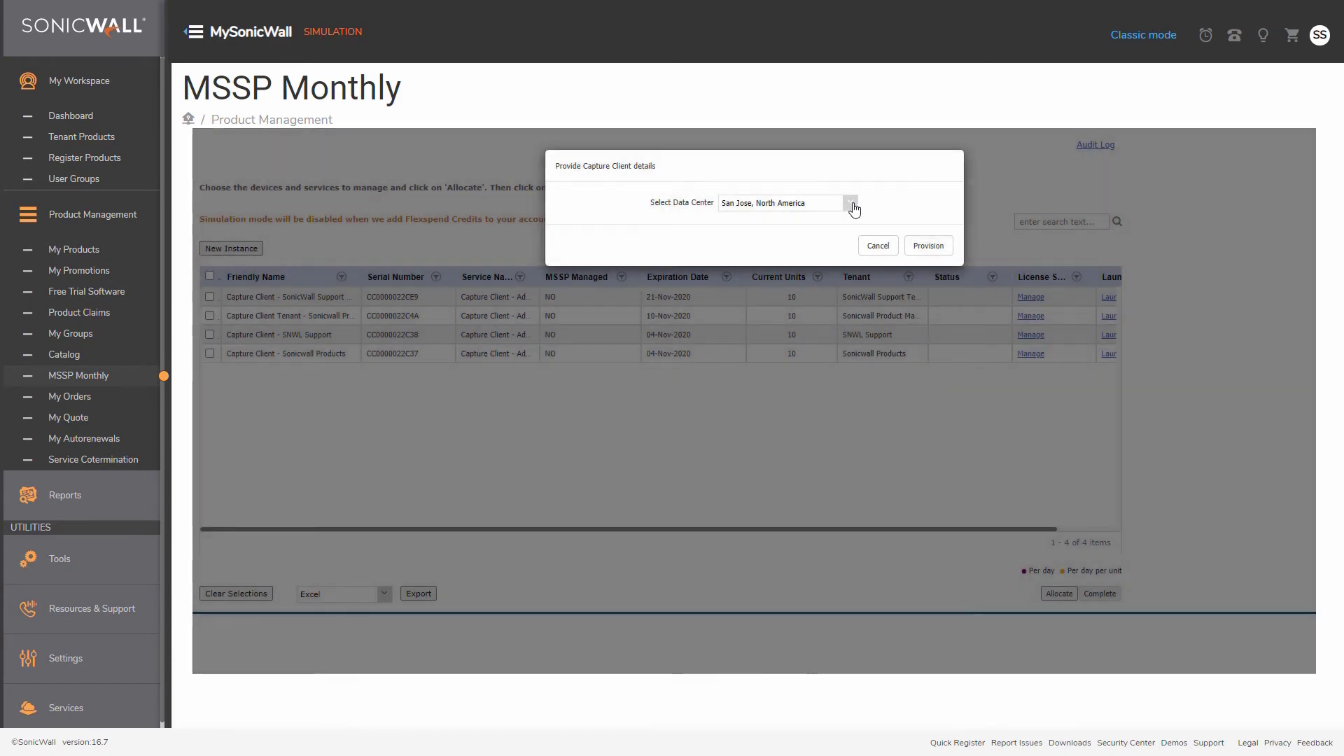
Provision the instance in the San Jose, North America data center
{"action": "left_click", "coordinate": [851, 205]}
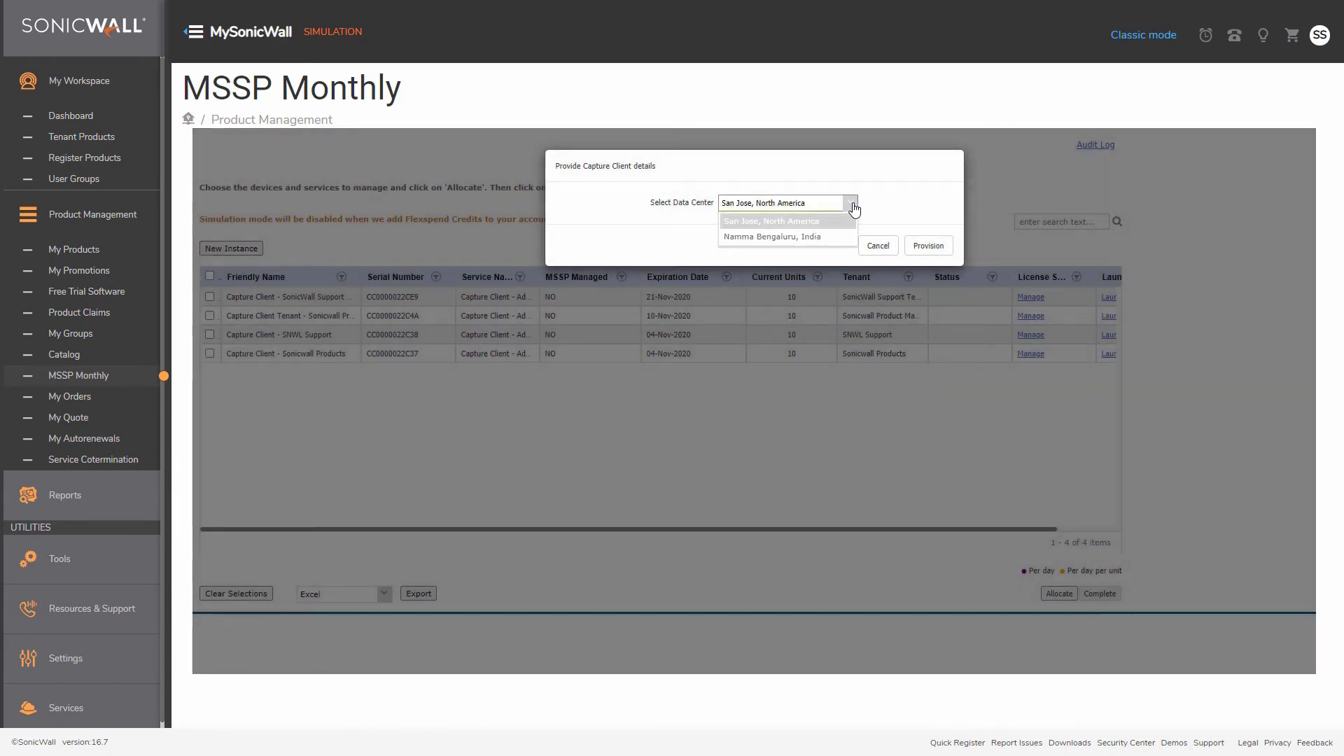
{"action": "left_click", "coordinate": [850, 205]}
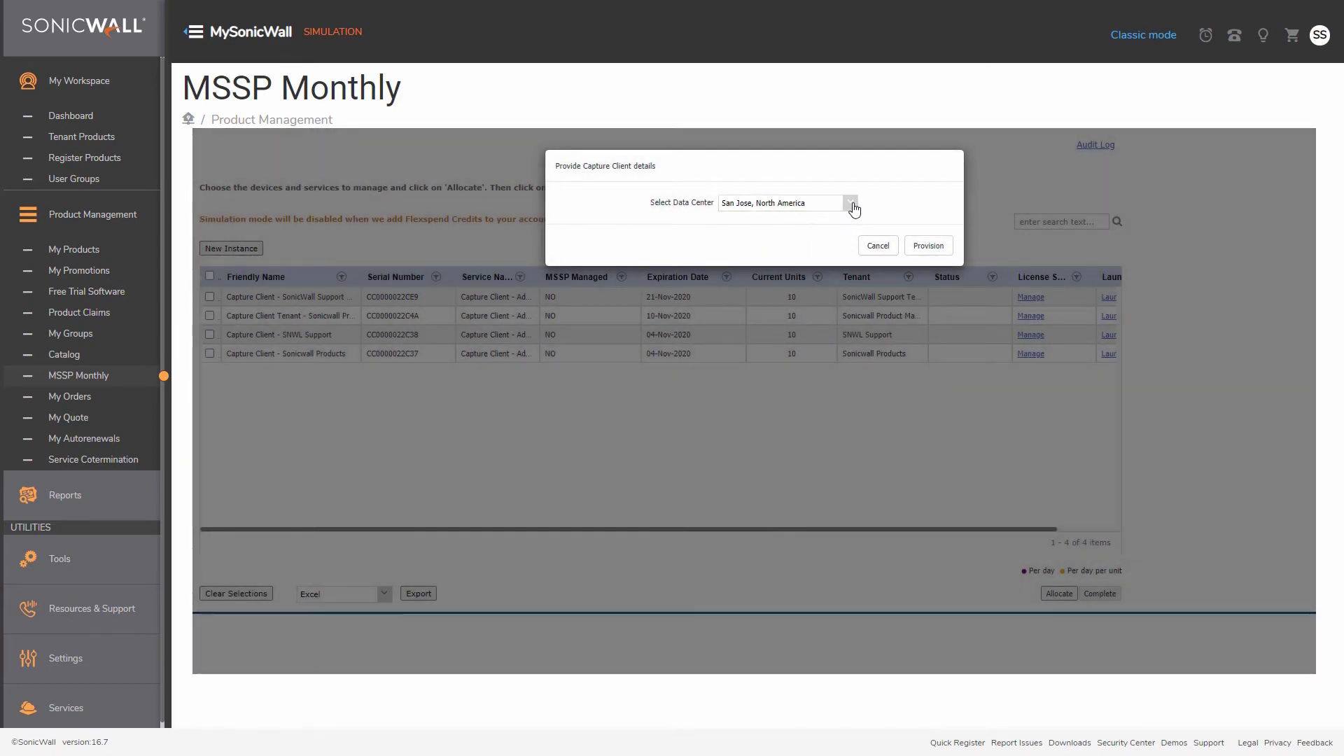
{"action": "left_click", "coordinate": [928, 248]}
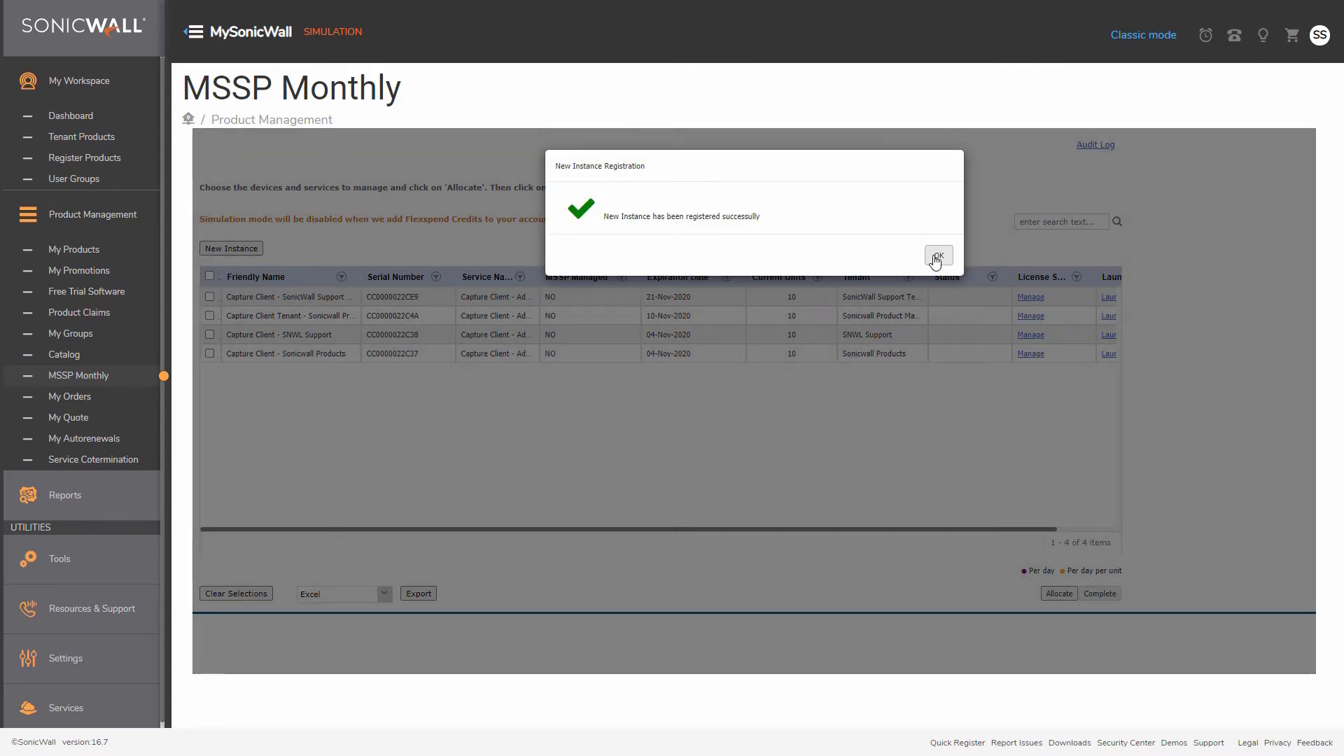
{"action": "left_click", "coordinate": [935, 259]}
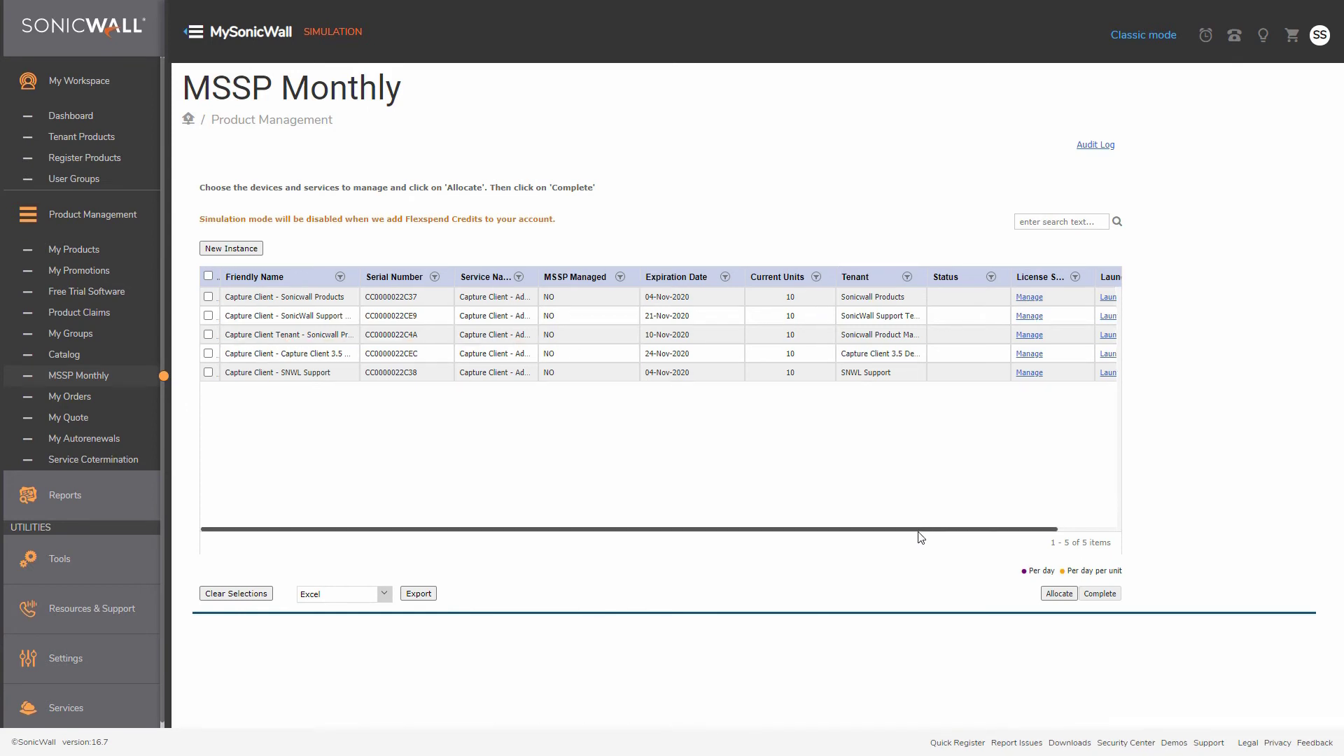
{"action": "left_click_drag", "start_coordinate": [919, 530], "coordinate": [959, 533]}
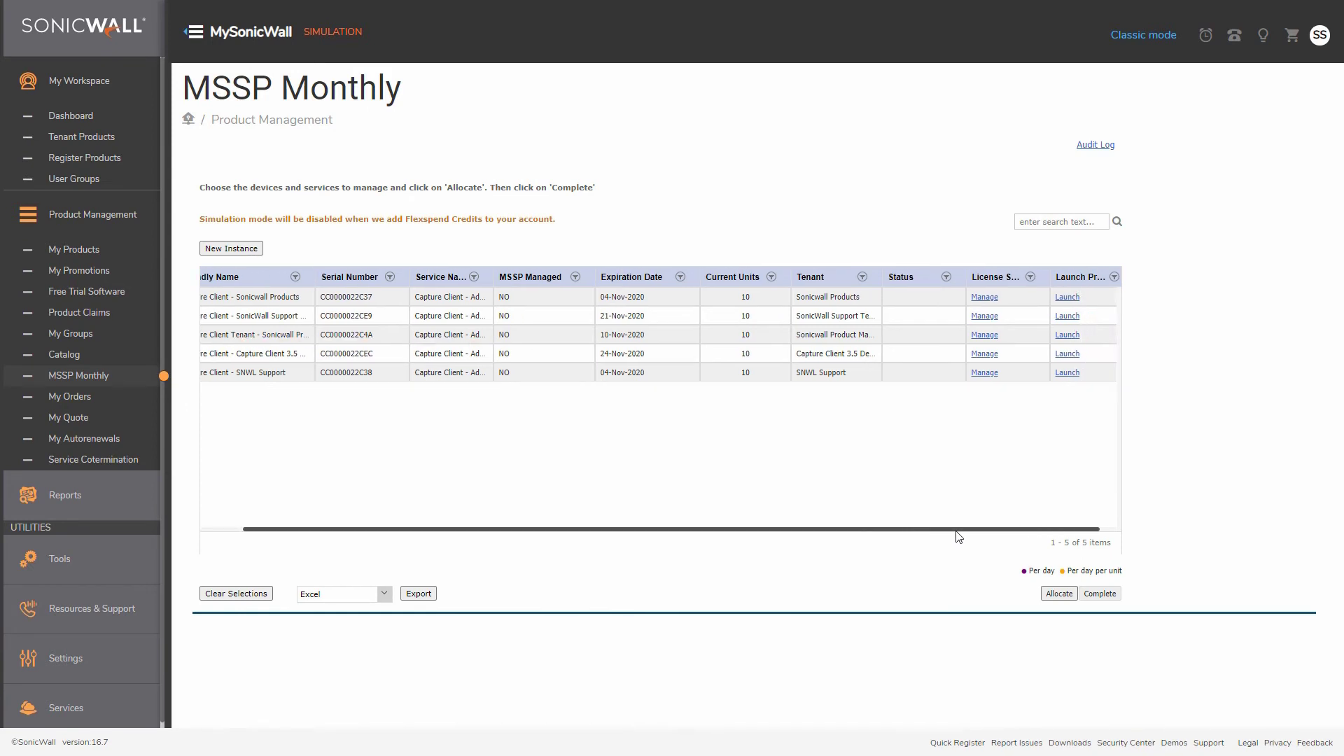
Launch the tenant's console, open Tenant Settings, and save the upgrade schedule
{"action": "left_click", "coordinate": [1065, 356]}
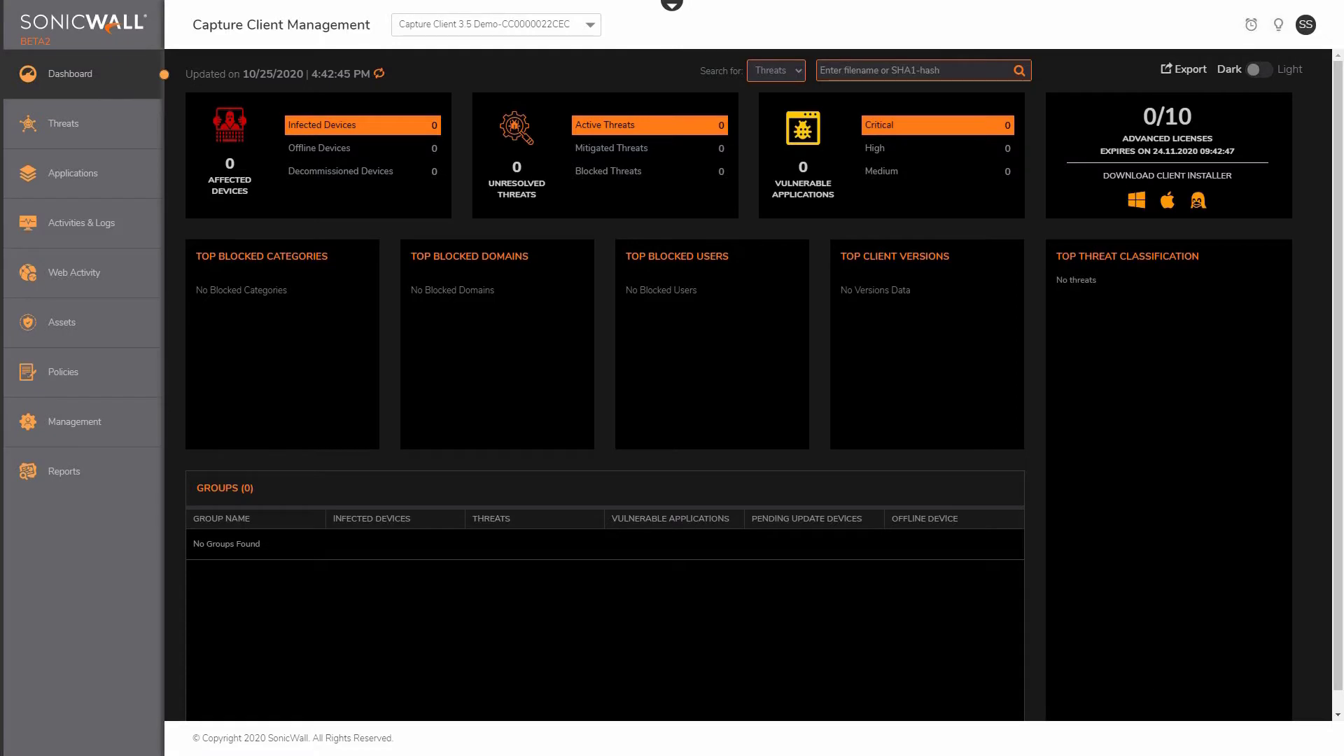
{"action": "left_click", "coordinate": [589, 26]}
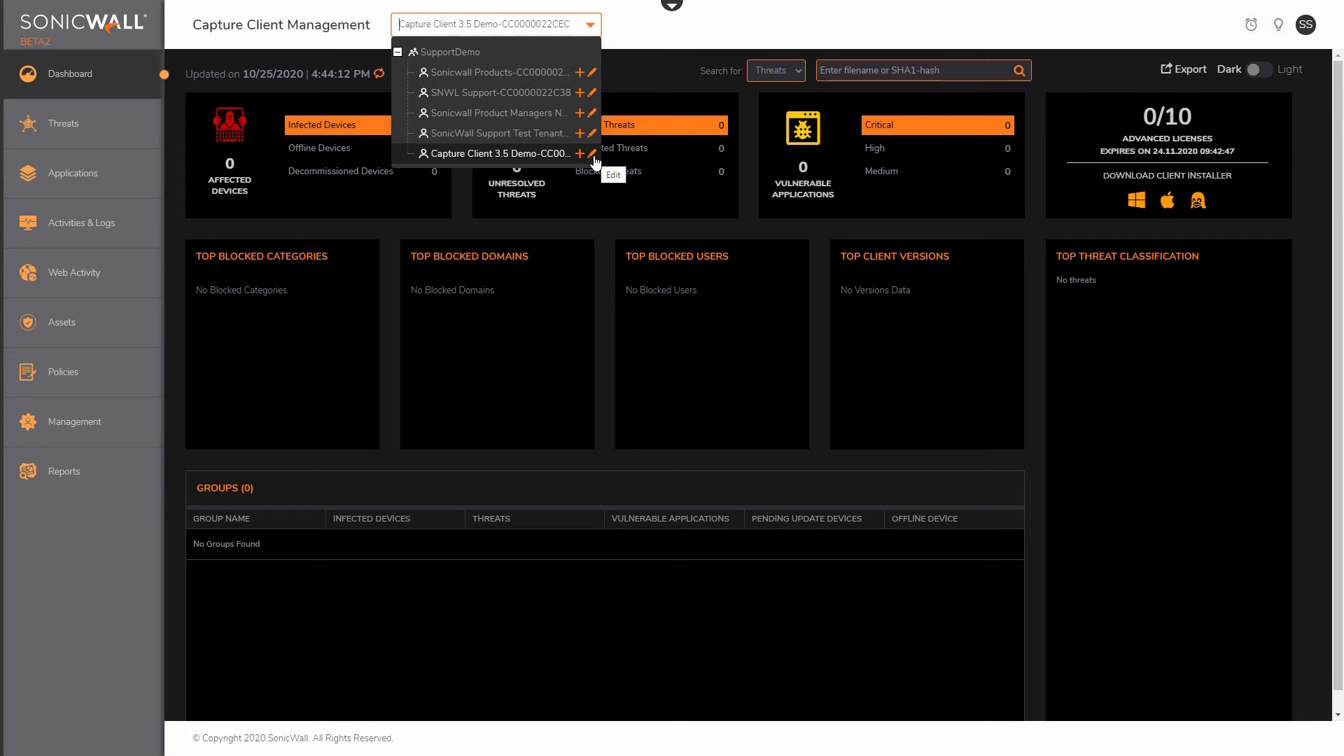
{"action": "left_click", "coordinate": [91, 420]}
{"action": "left_click", "coordinate": [94, 475]}
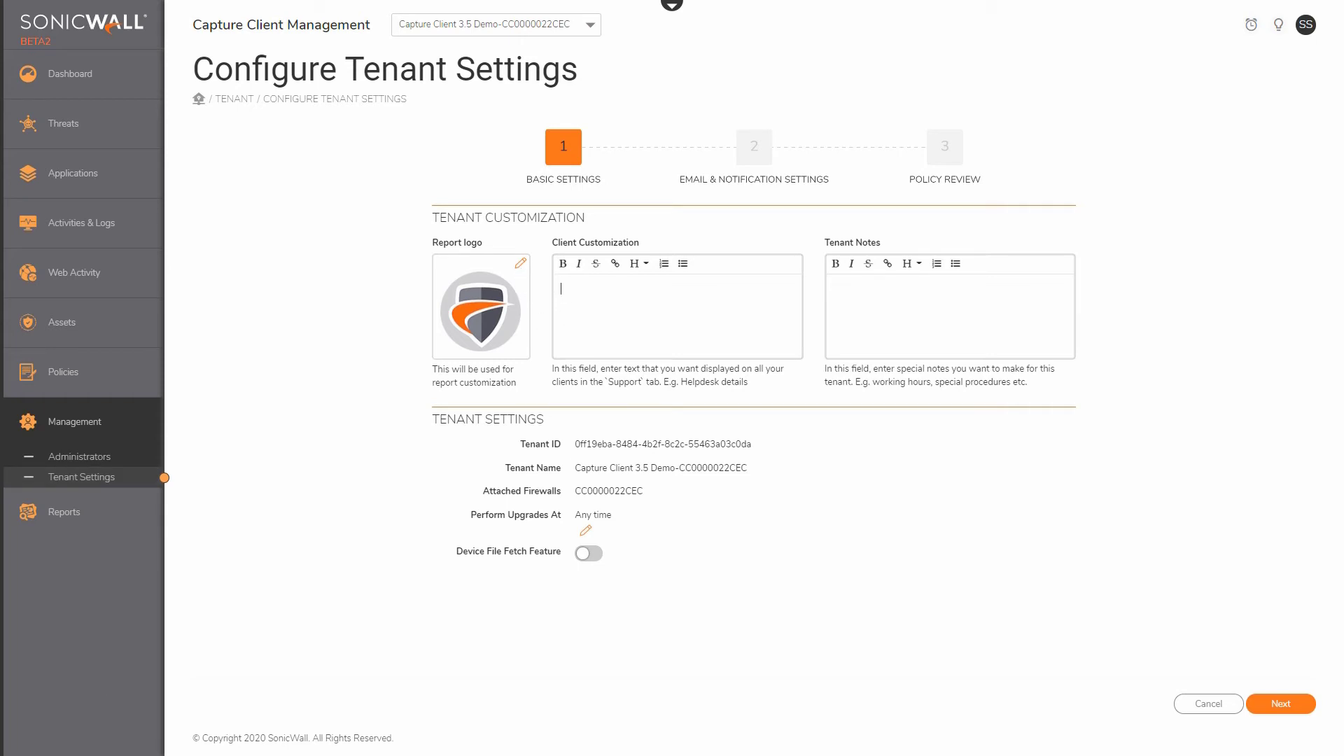
{"action": "type", "text": "Welcome to Sonicwall Support. Log all Tickets at https://help.Sonicwall.com"}
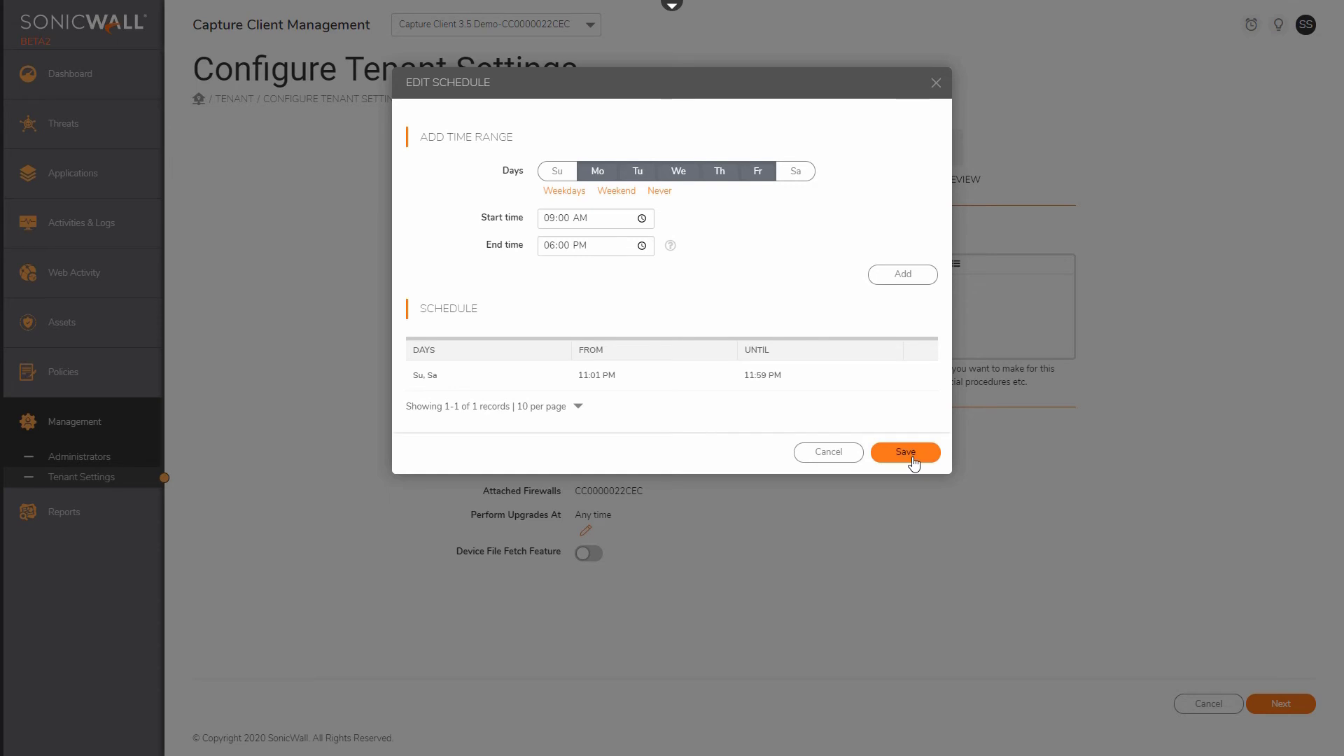
{"action": "left_click", "coordinate": [912, 463]}
{"action": "left_click", "coordinate": [1303, 705]}
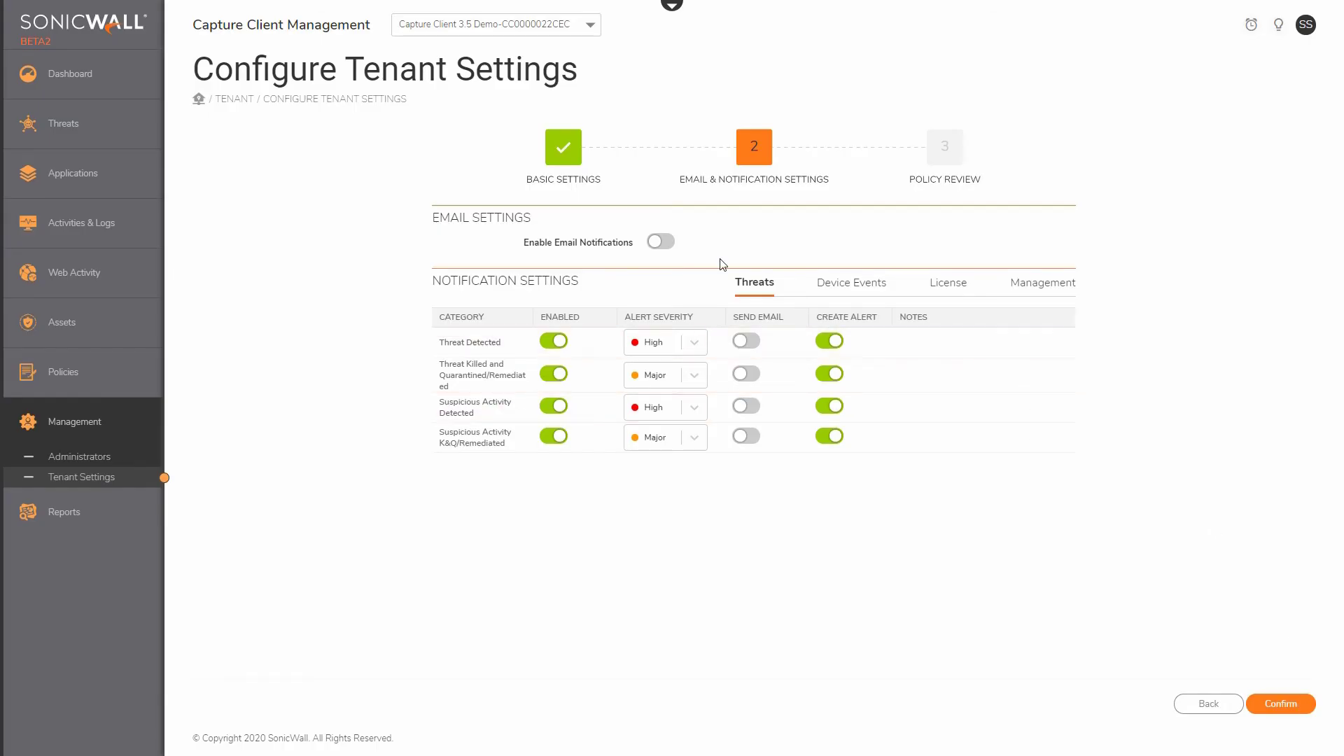
Enable email notifications and confirm to reach the policy review step
{"action": "left_click", "coordinate": [661, 243]}
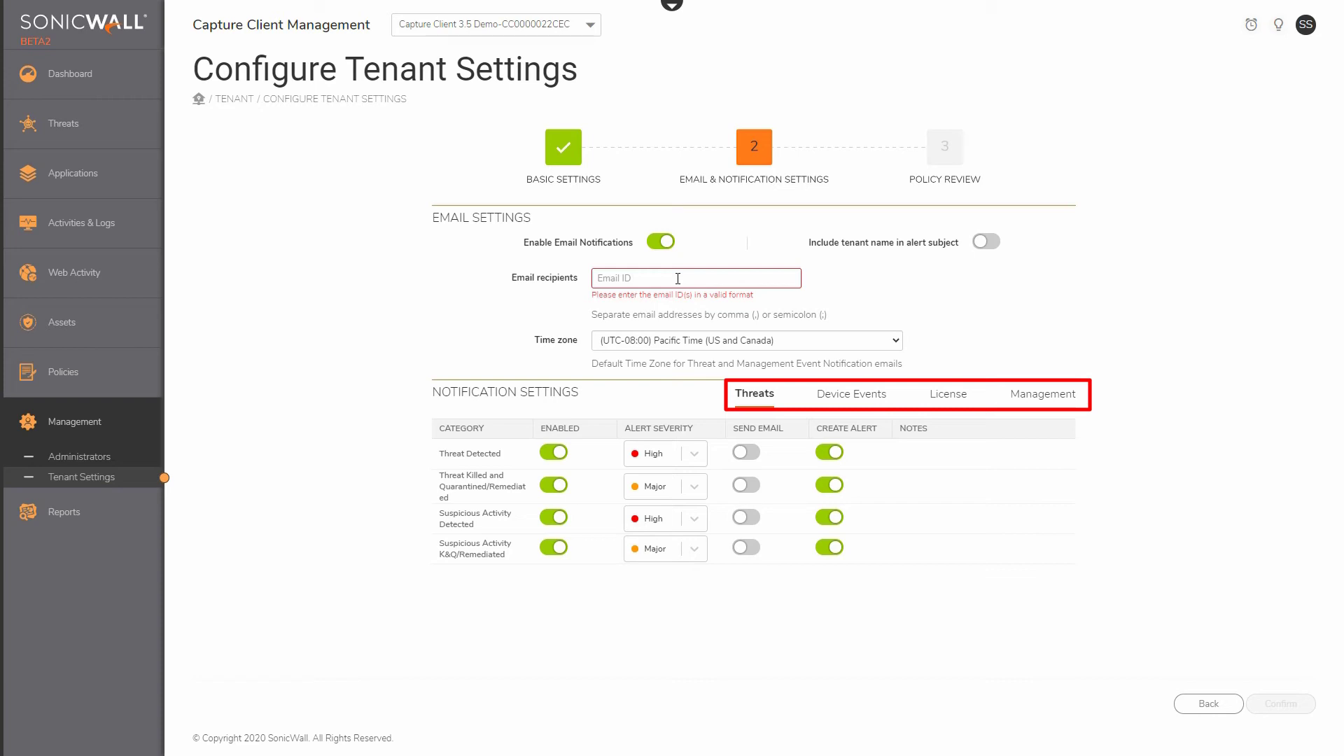
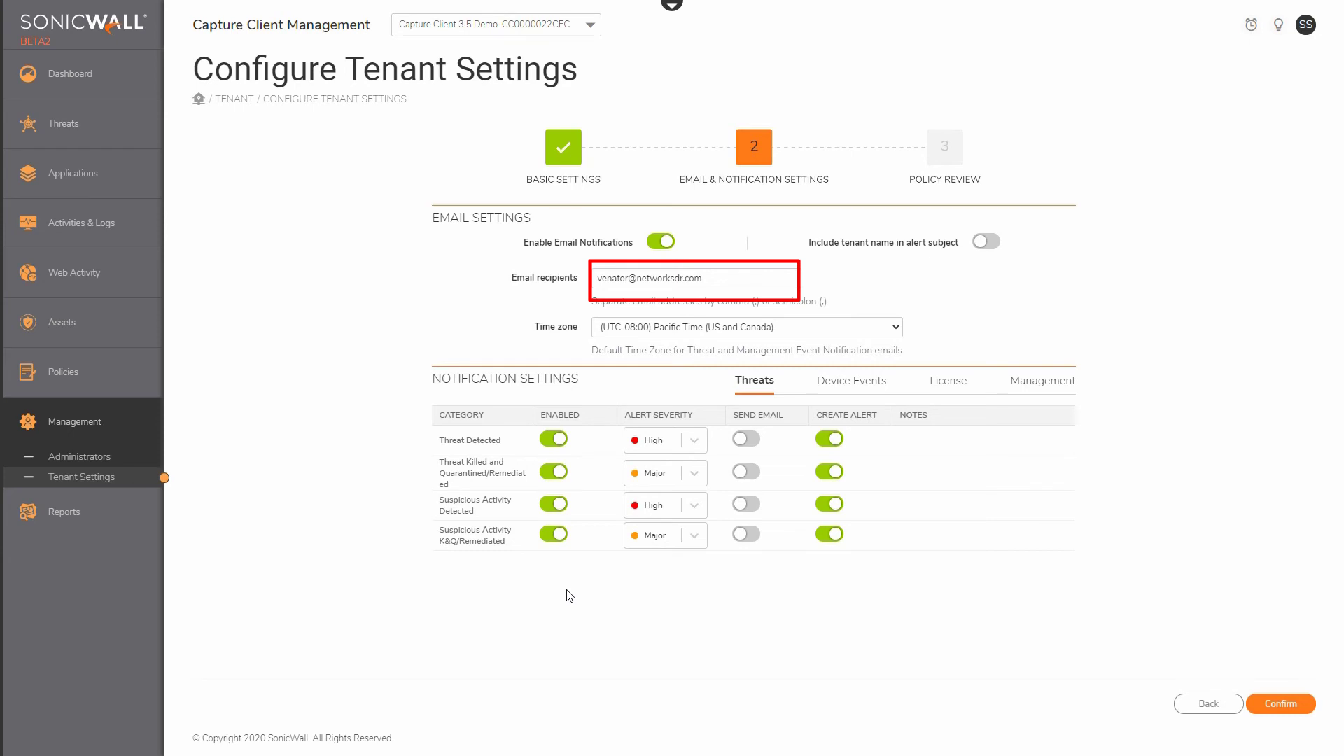
{"action": "left_click", "coordinate": [1280, 703]}
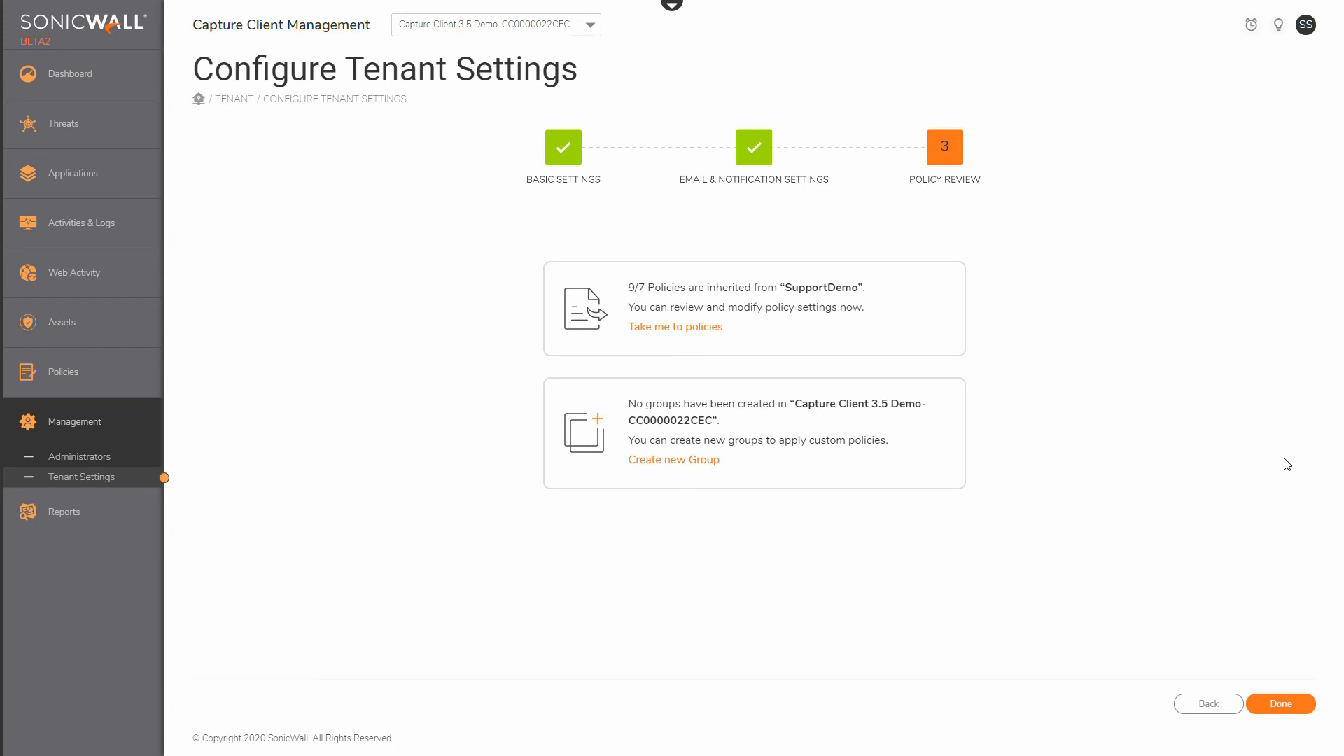
Finish the wizard and copy the client installer distribution link
{"action": "left_click", "coordinate": [1281, 704]}
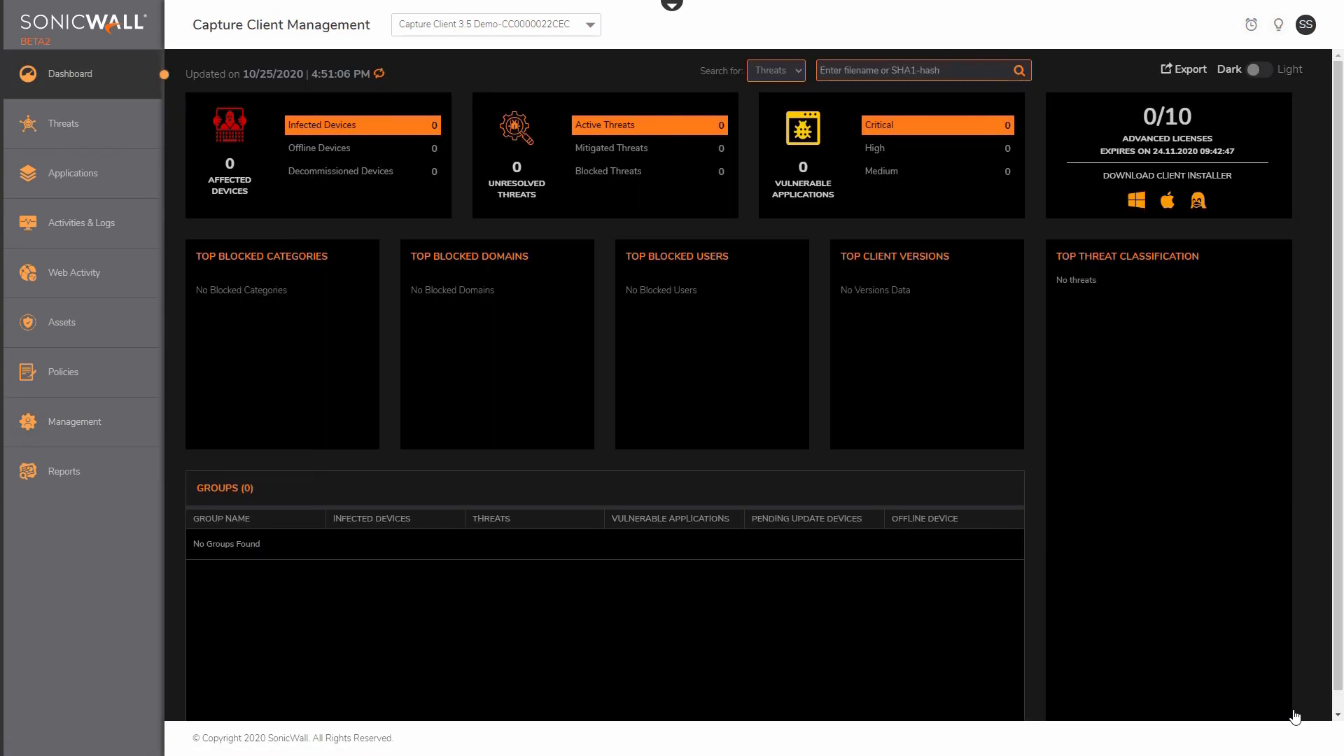
{"action": "left_click", "coordinate": [1135, 205]}
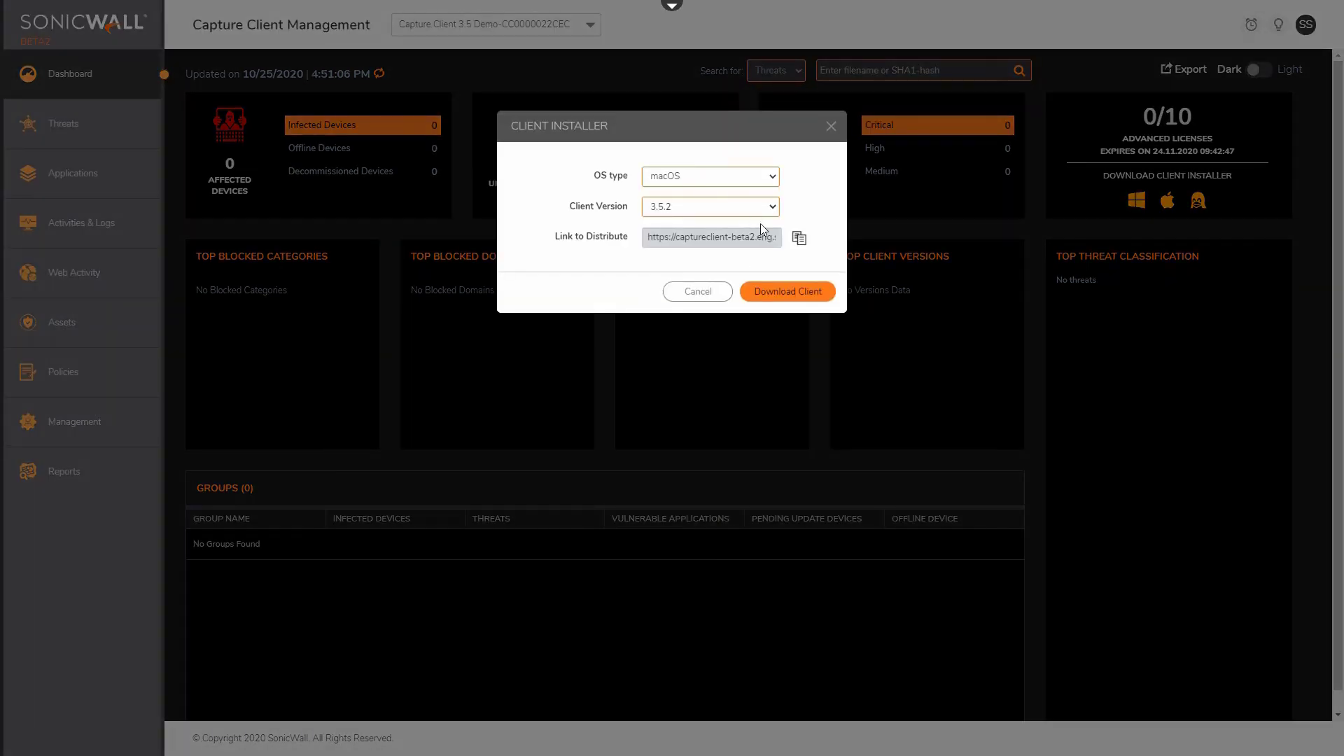
{"action": "left_click", "coordinate": [799, 237]}
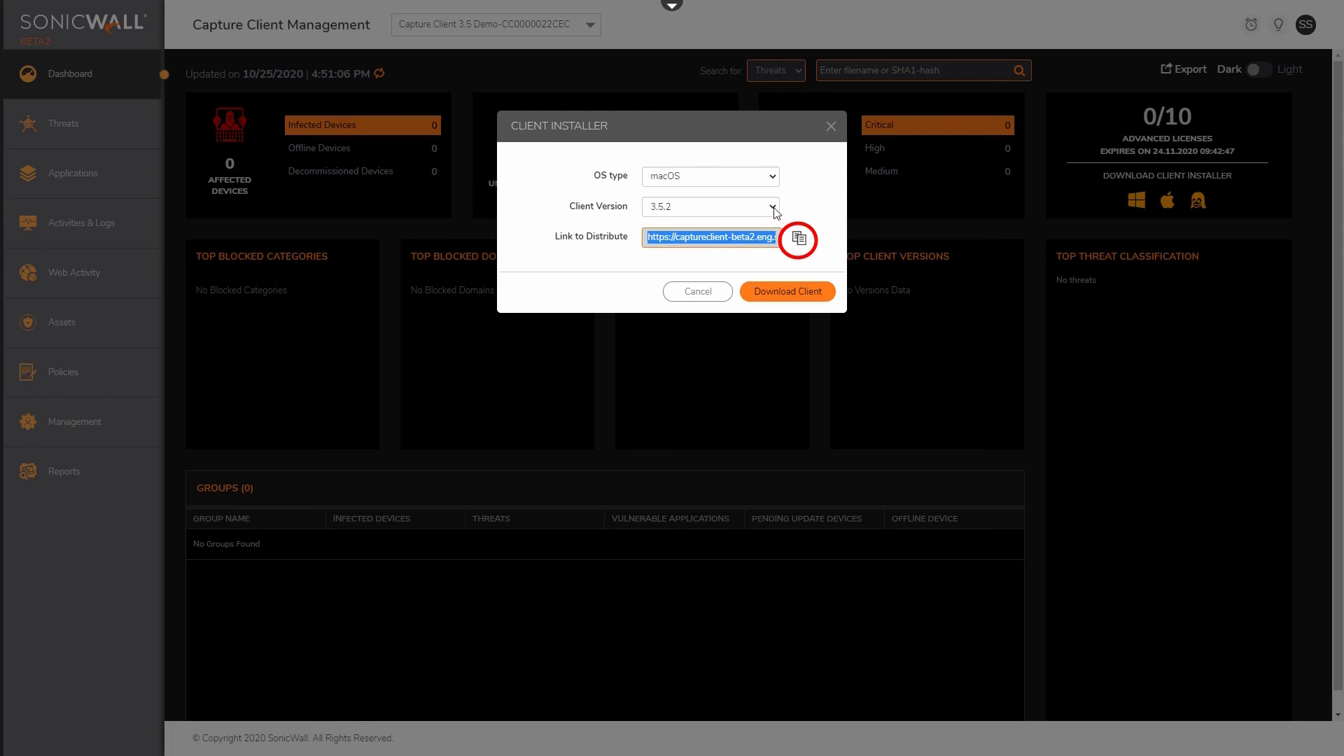
Set the client installer operating system to Windows
{"action": "left_click", "coordinate": [774, 177]}
{"action": "key", "text": "Escape"}
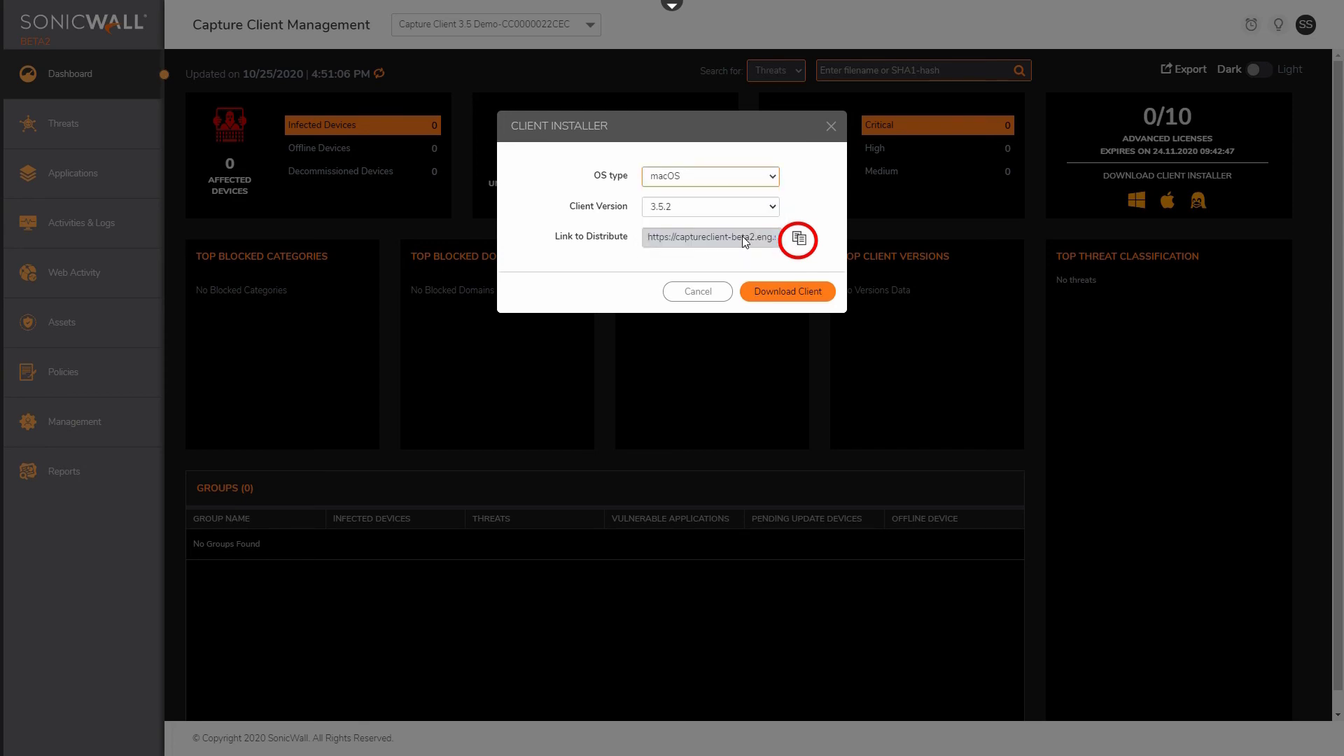
{"action": "left_click", "coordinate": [774, 176]}
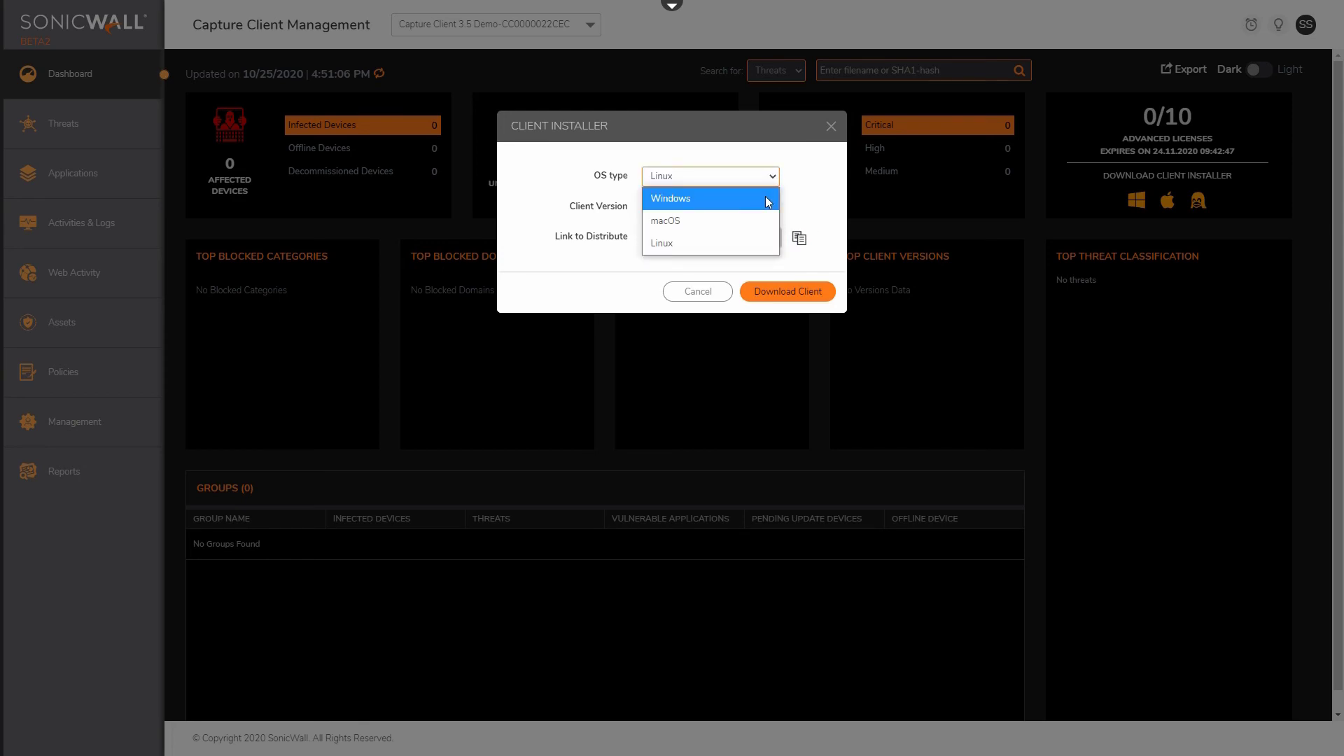
{"action": "left_click", "coordinate": [765, 196]}
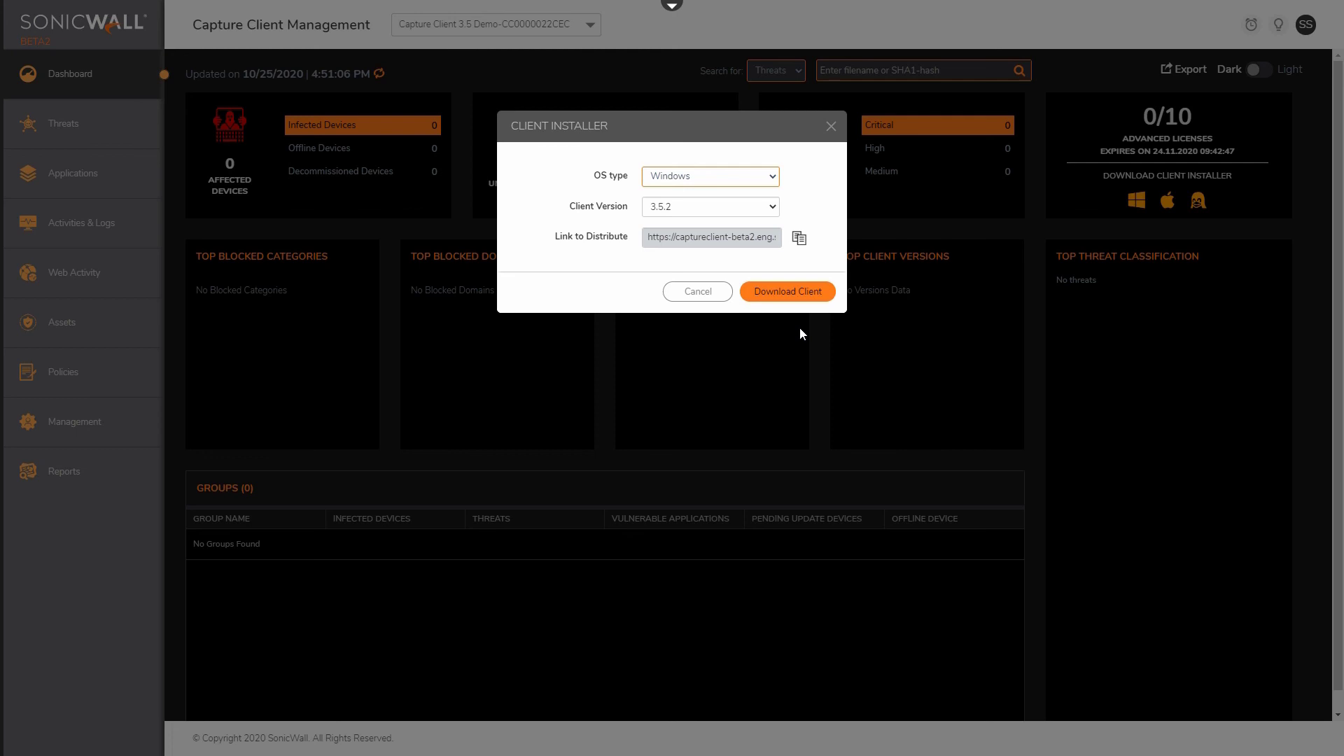
{"action": "left_click", "coordinate": [831, 126]}
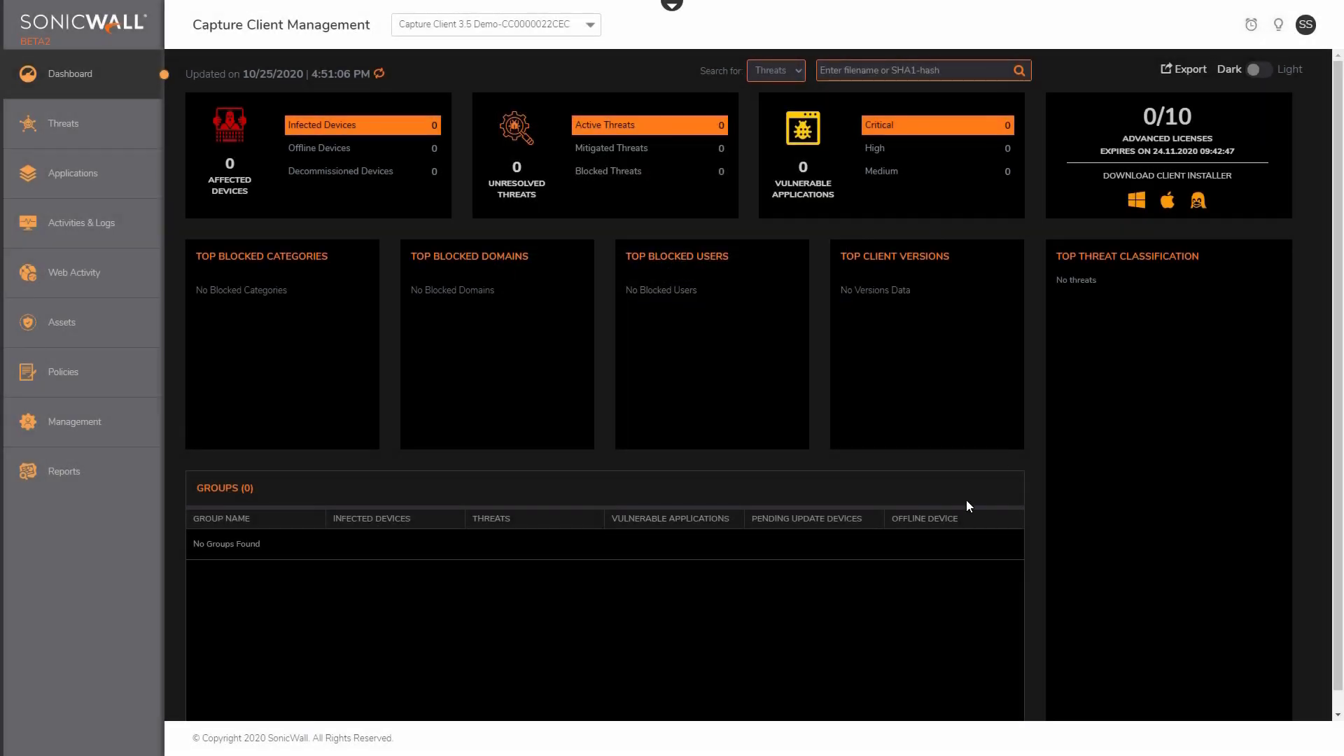